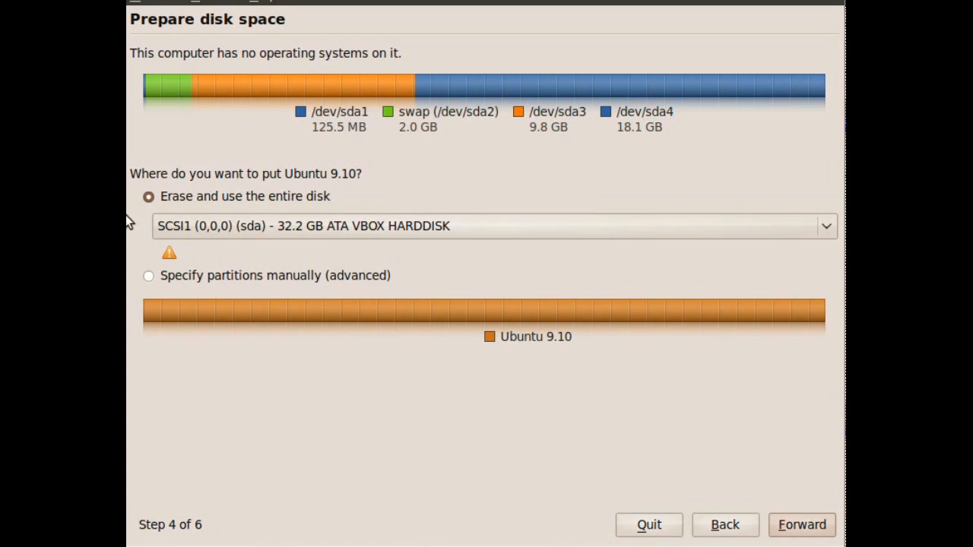
- Choose manual partitioning and start a new empty partition table, leaving the whole disk as free space
{"action": "left_click", "coordinate": [279, 228]}
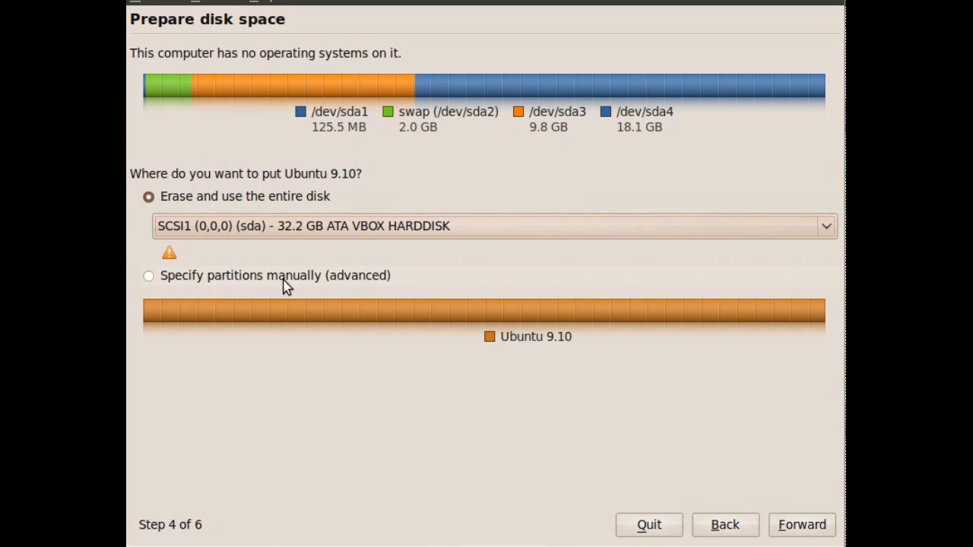
{"action": "left_click", "coordinate": [230, 281]}
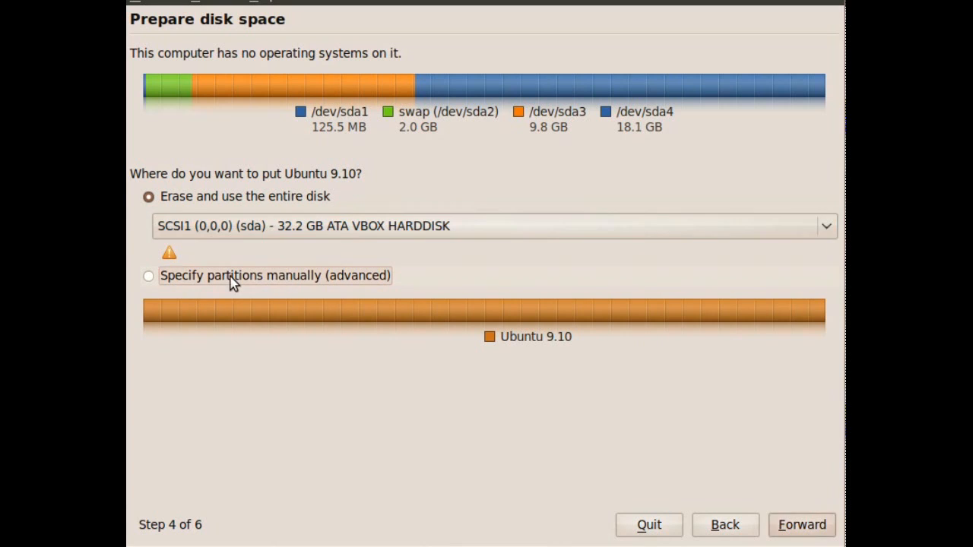
{"action": "left_click", "coordinate": [804, 529]}
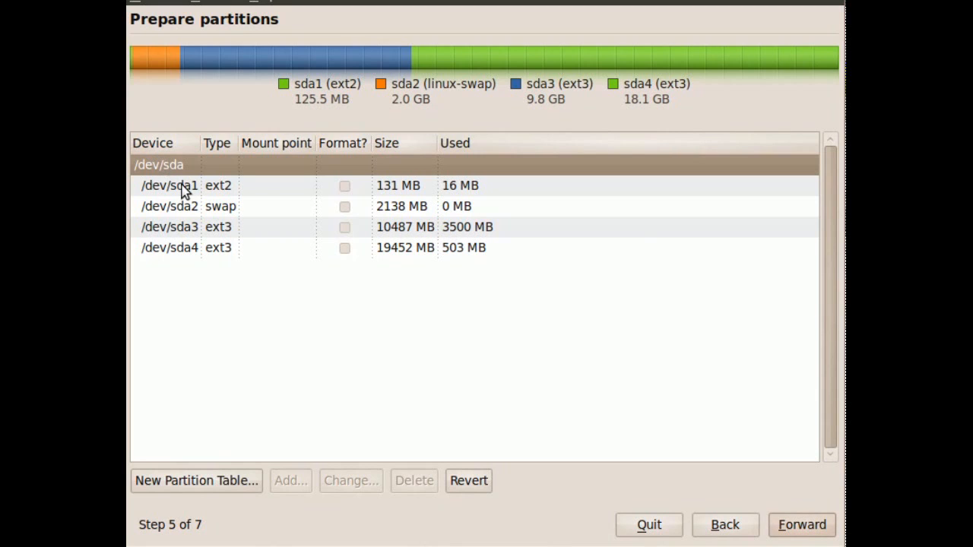
{"action": "left_click", "coordinate": [218, 484]}
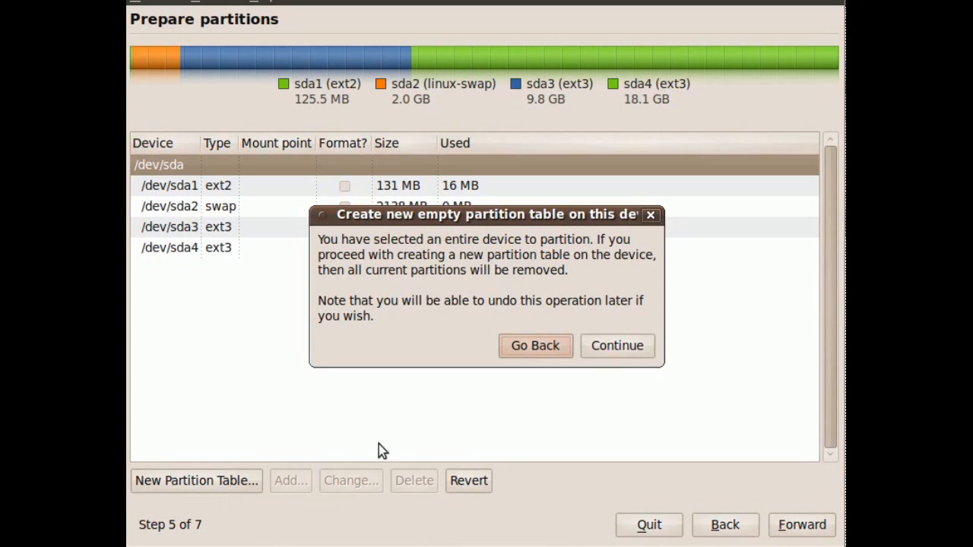
{"action": "left_click", "coordinate": [613, 348]}
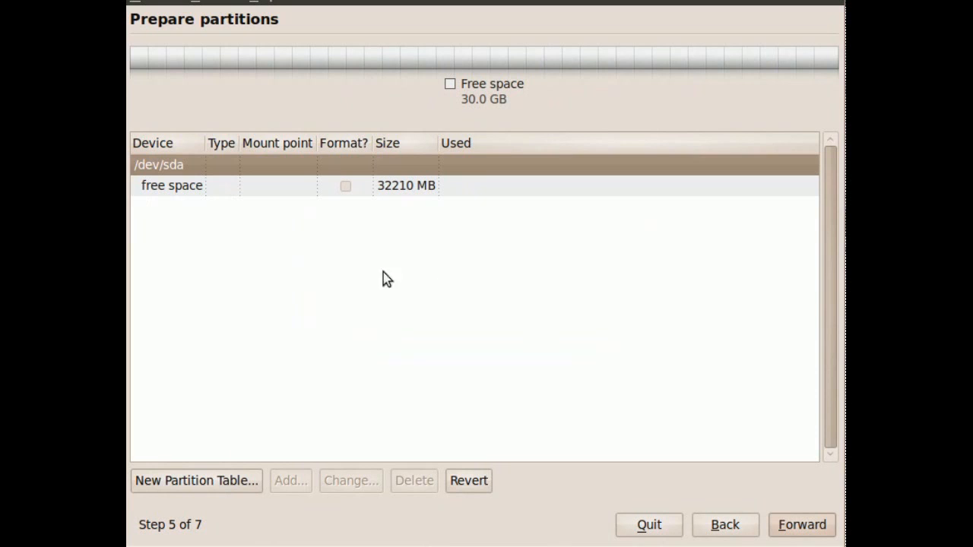
{"action": "left_click", "coordinate": [221, 192]}
- Add a 10240 MB primary ext4 partition at the beginning, mounted at /
{"action": "left_click", "coordinate": [289, 481]}
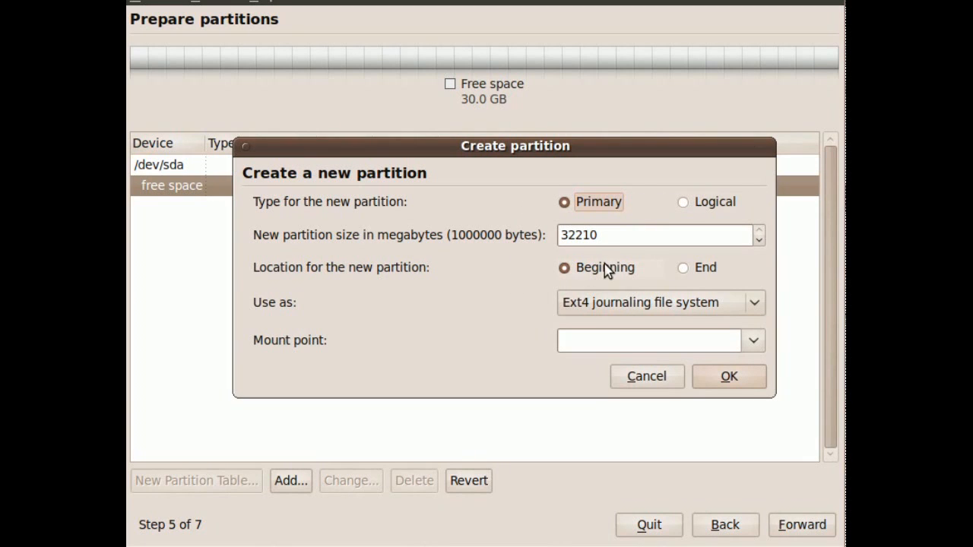
{"action": "left_click_drag", "start_coordinate": [605, 234], "coordinate": [534, 237]}
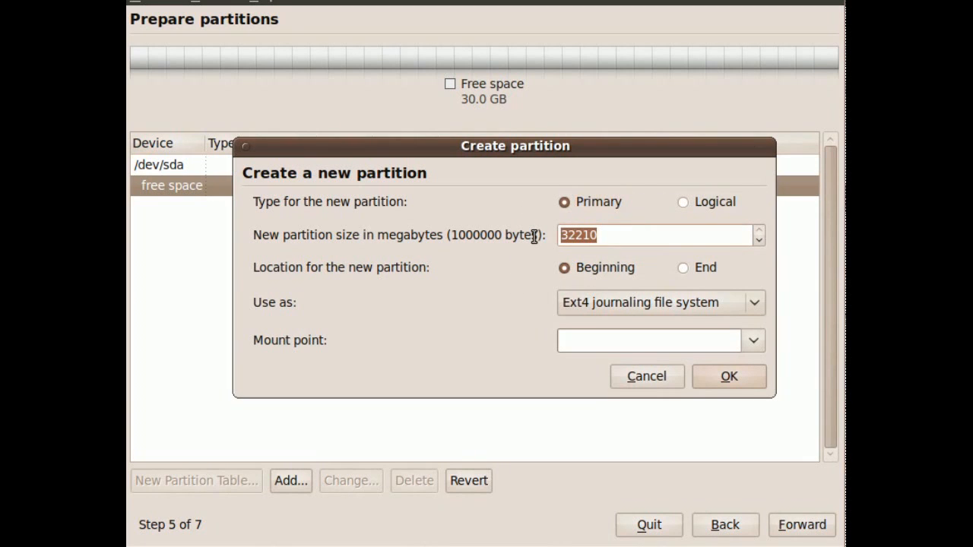
{"action": "type", "text": "1024"}
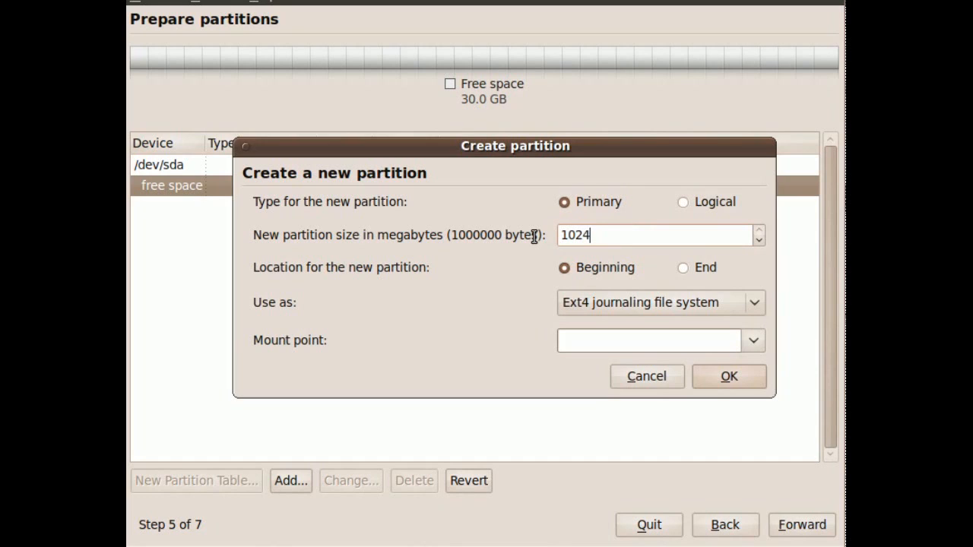
{"action": "type", "text": "0"}
{"action": "left_click", "coordinate": [748, 344]}
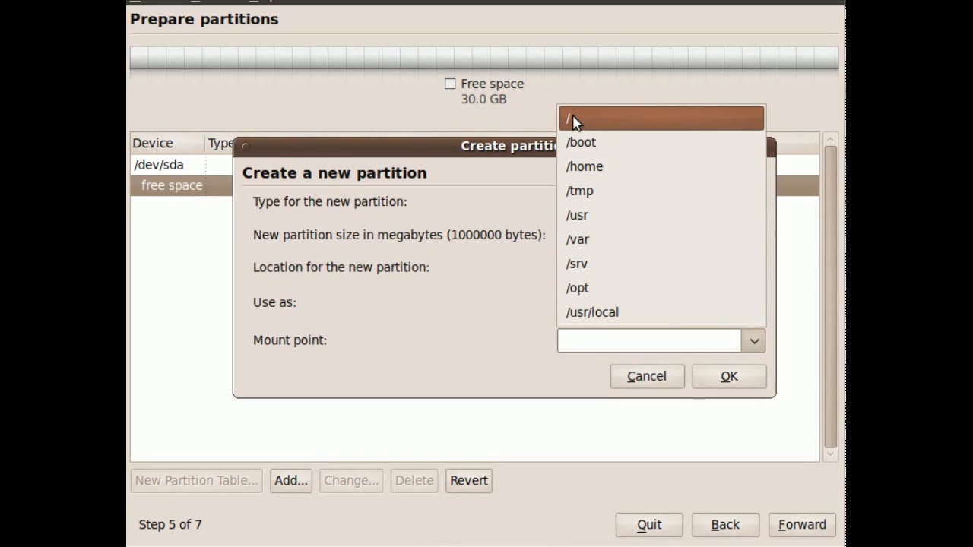
{"action": "left_click", "coordinate": [573, 122]}
{"action": "left_click", "coordinate": [616, 303]}
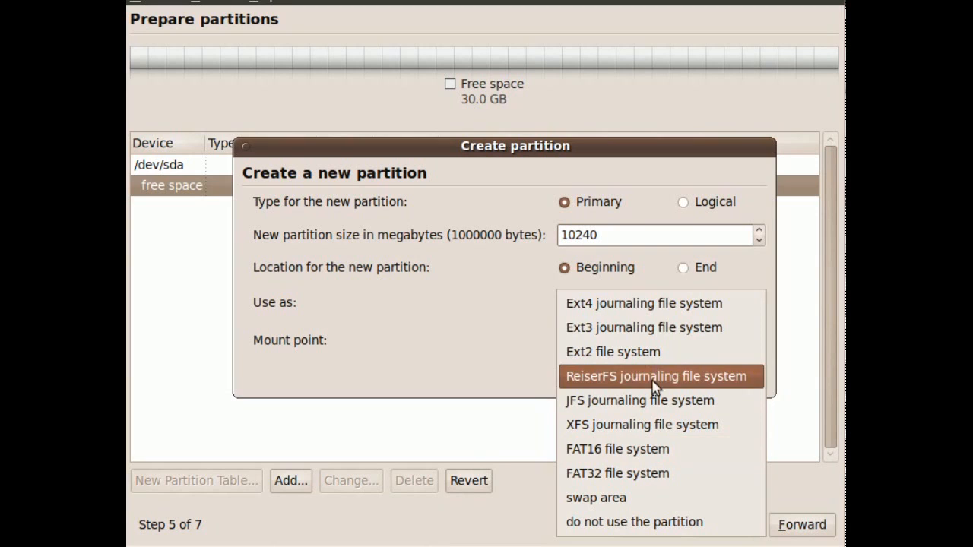
{"action": "left_click", "coordinate": [659, 308]}
{"action": "type", "text": "/"}
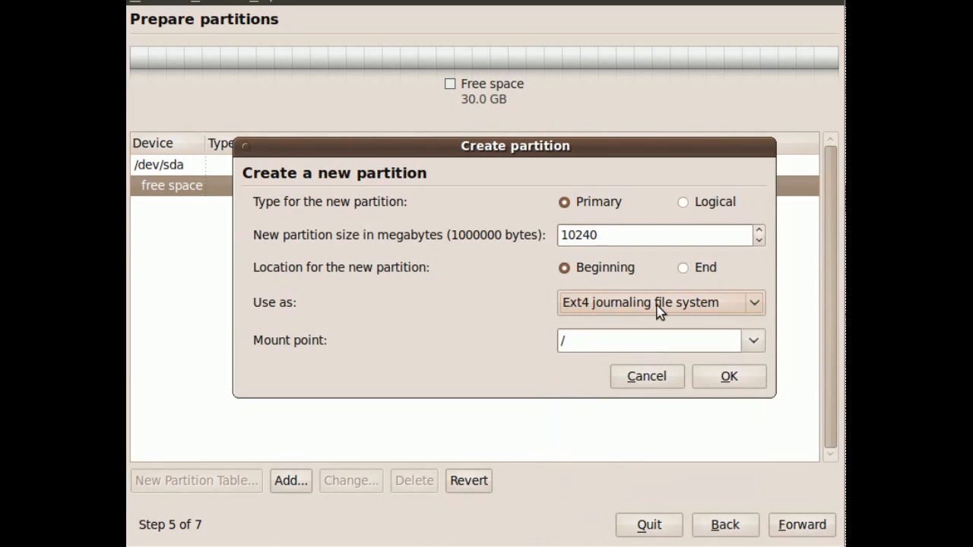
{"action": "left_click", "coordinate": [729, 378]}
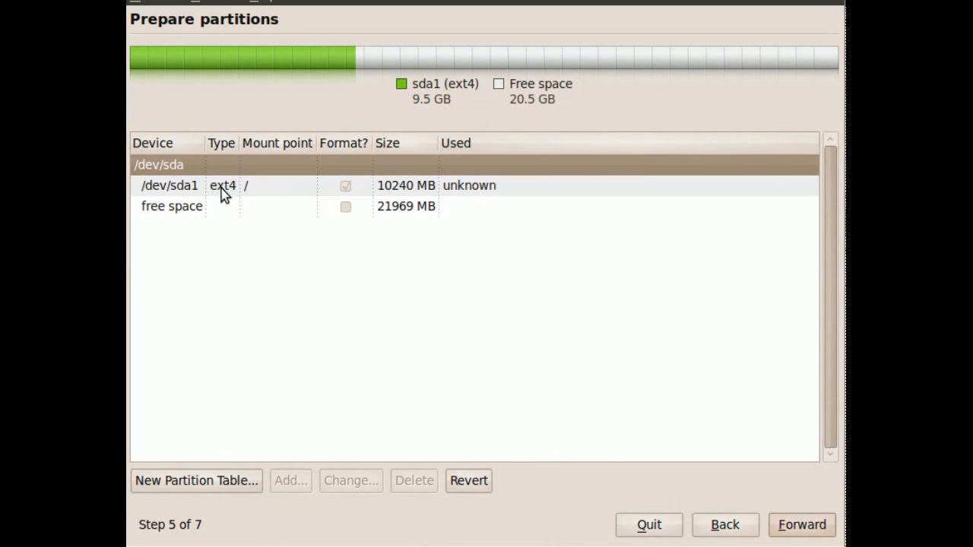
- Add a 1024 MB logical swap partition placed at the end of the disk
{"action": "left_click", "coordinate": [236, 212]}
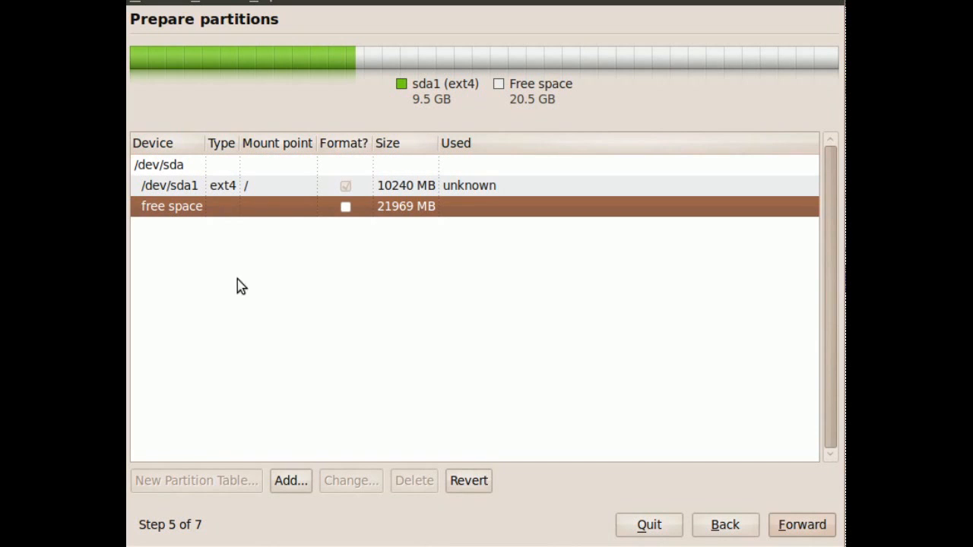
{"action": "left_click", "coordinate": [296, 484]}
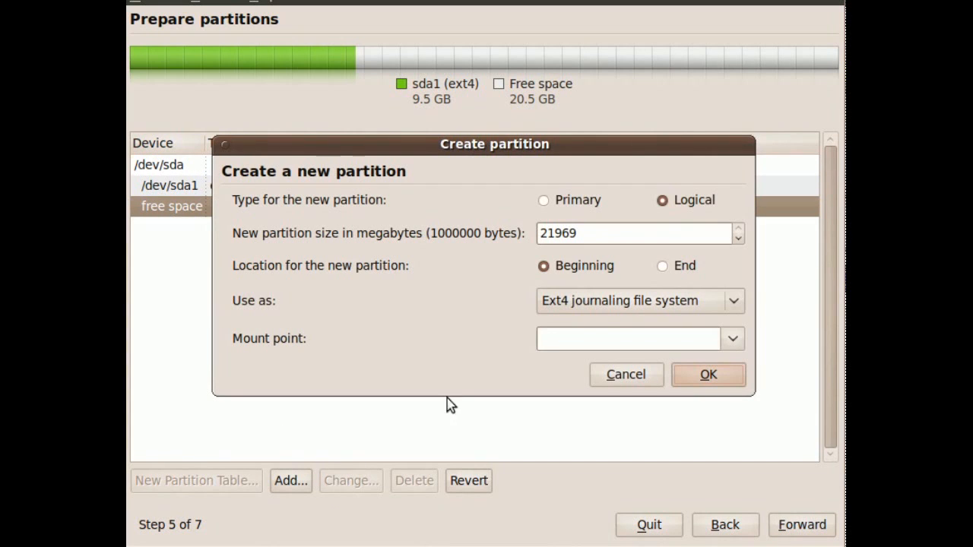
{"action": "left_click_drag", "start_coordinate": [591, 233], "coordinate": [532, 234]}
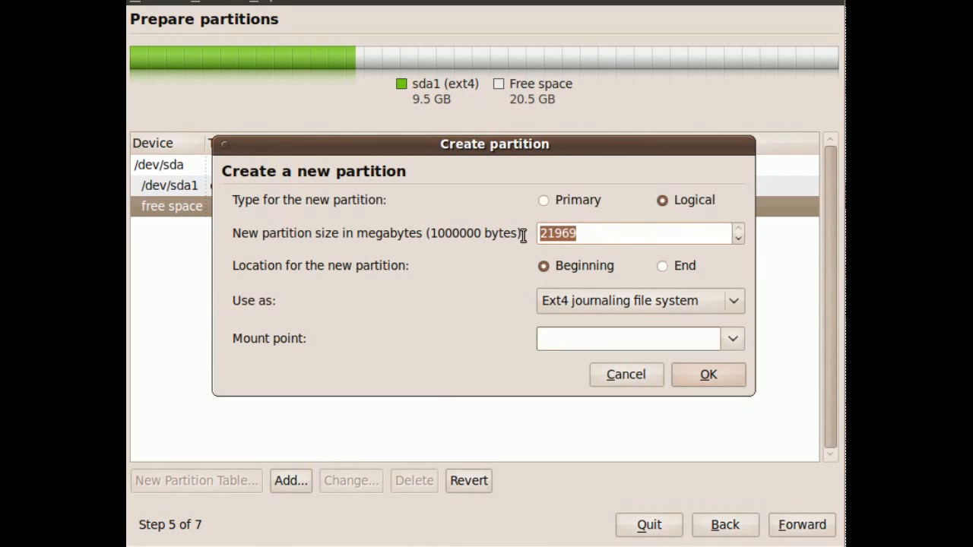
{"action": "type", "text": "1024"}
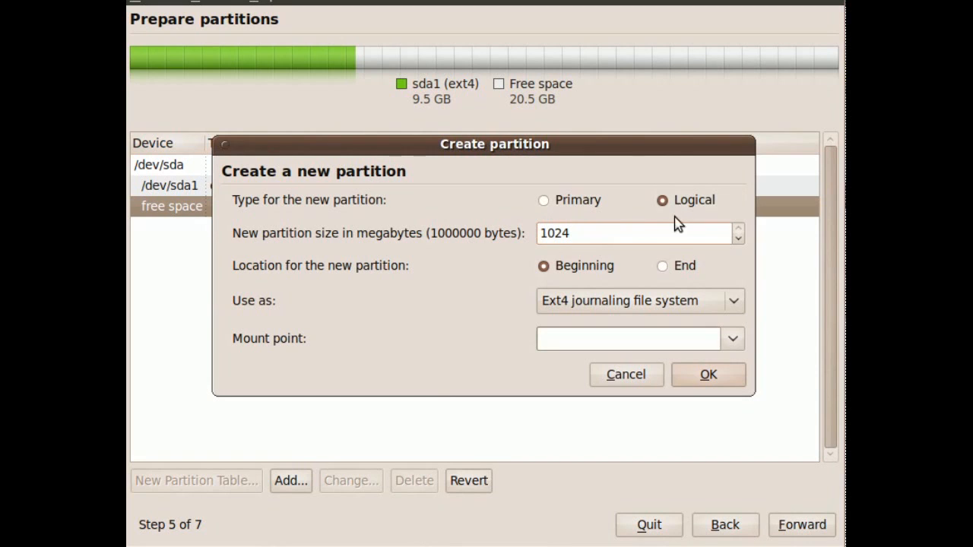
{"action": "left_click", "coordinate": [666, 272]}
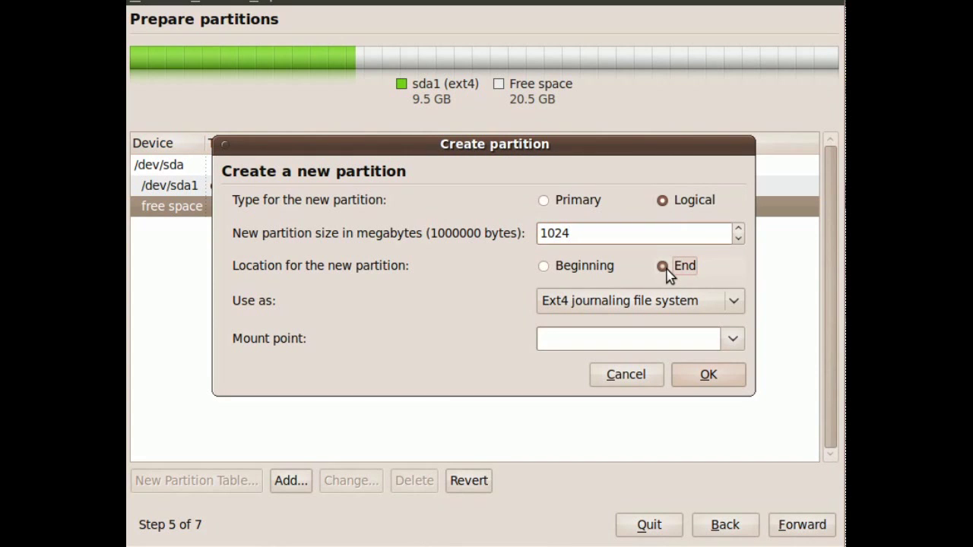
{"action": "left_click", "coordinate": [694, 307]}
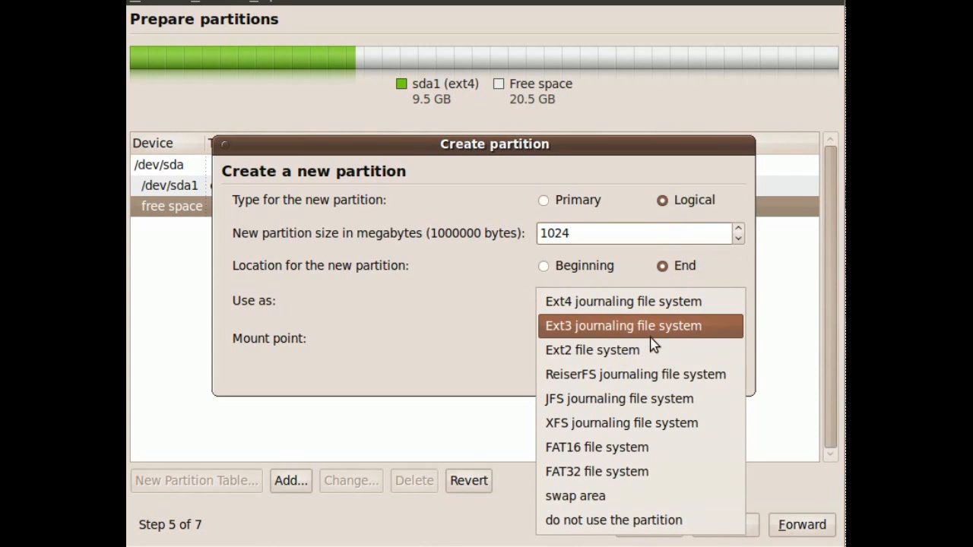
{"action": "left_click", "coordinate": [612, 500]}
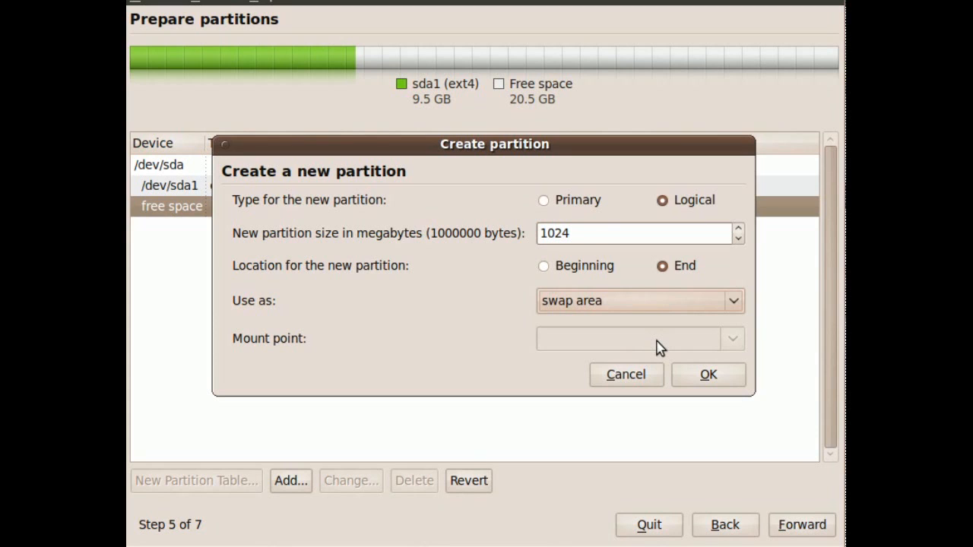
{"action": "left_click", "coordinate": [690, 370]}
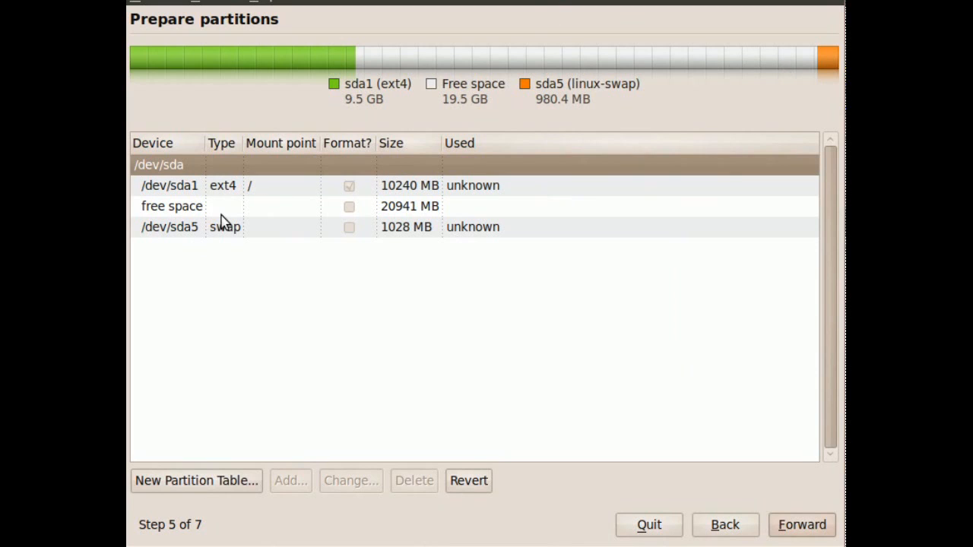
- Add a primary ext4 partition using the remaining 20941 MB, mounted at /home
{"action": "left_click", "coordinate": [203, 208]}
{"action": "left_click", "coordinate": [298, 482]}
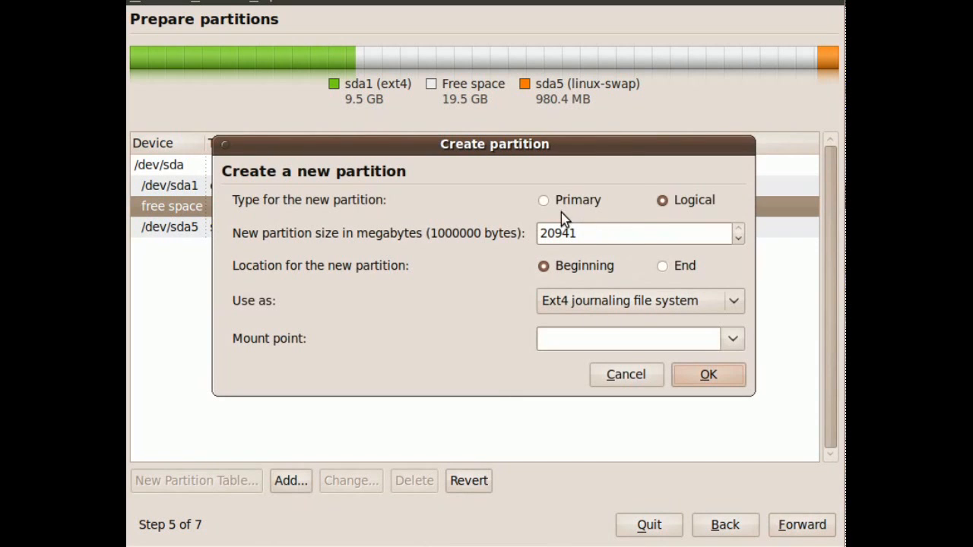
{"action": "left_click", "coordinate": [544, 201]}
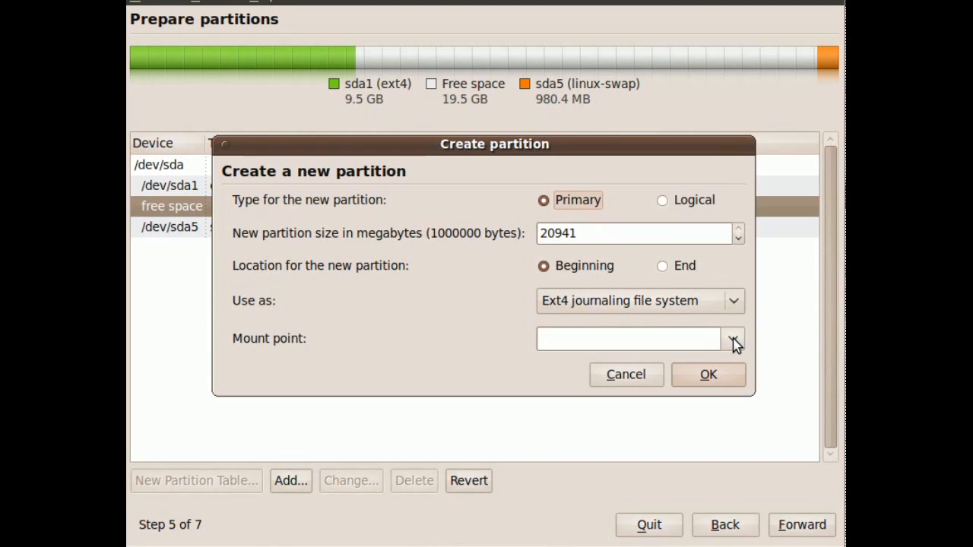
{"action": "left_click", "coordinate": [730, 307]}
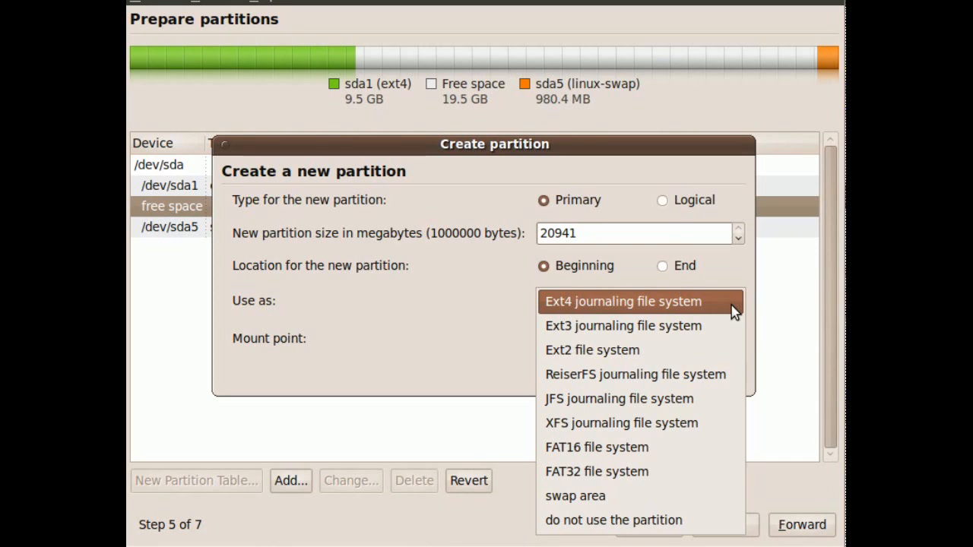
{"action": "left_click", "coordinate": [733, 307]}
{"action": "left_click", "coordinate": [732, 339]}
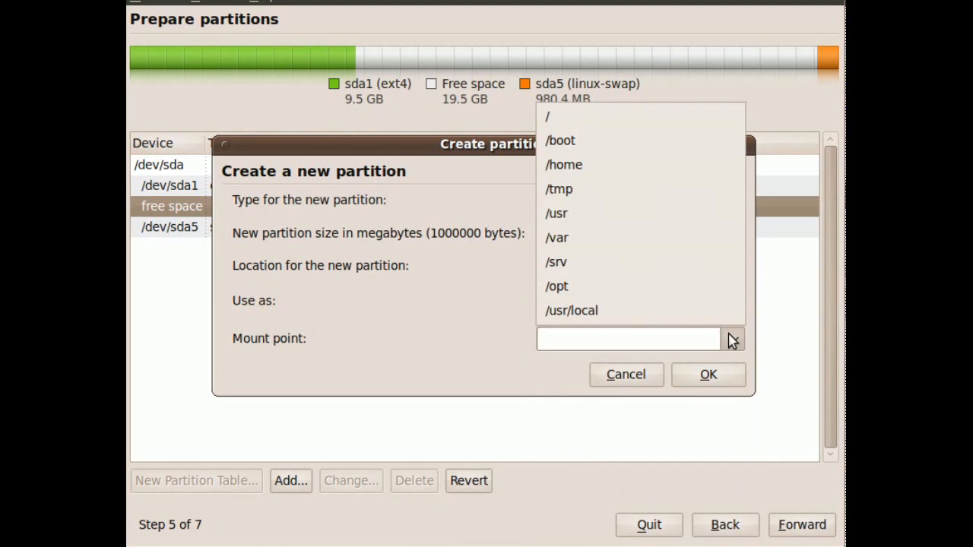
{"action": "left_click", "coordinate": [577, 165]}
{"action": "left_click", "coordinate": [718, 384]}
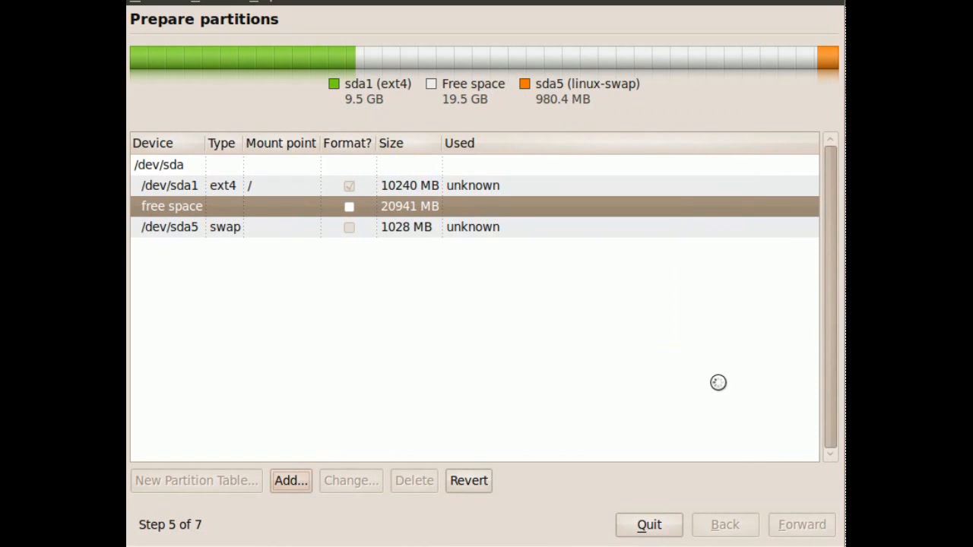